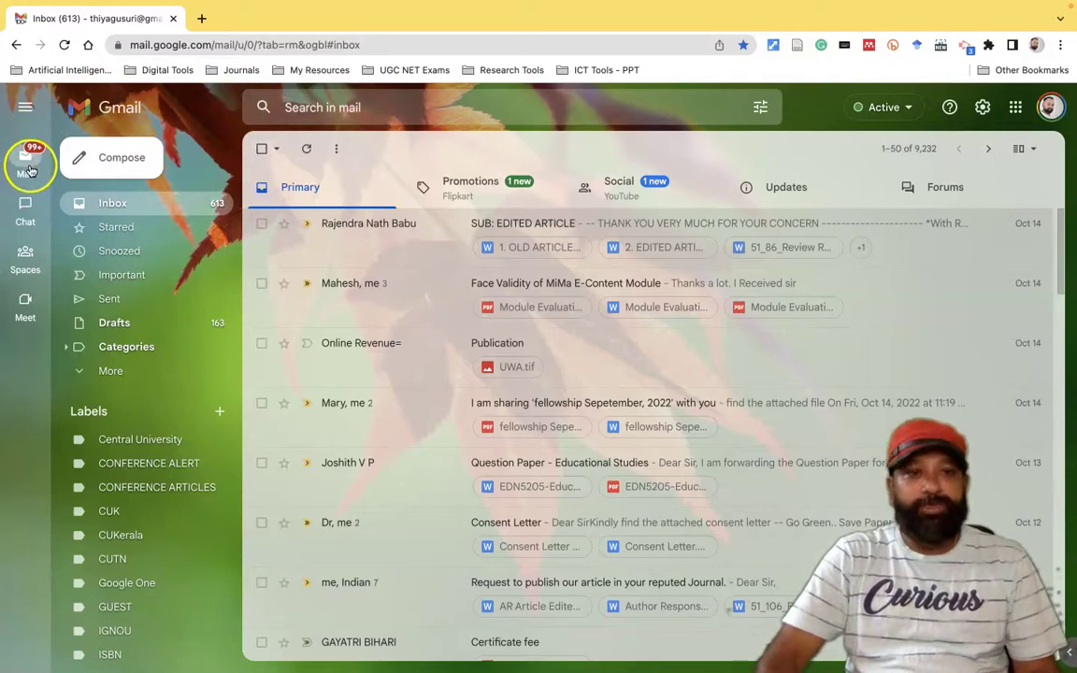
# Leave the Spaces flyout so the Mail folder and label list shows beside the inbox again
pyautogui.moveTo(29, 214)
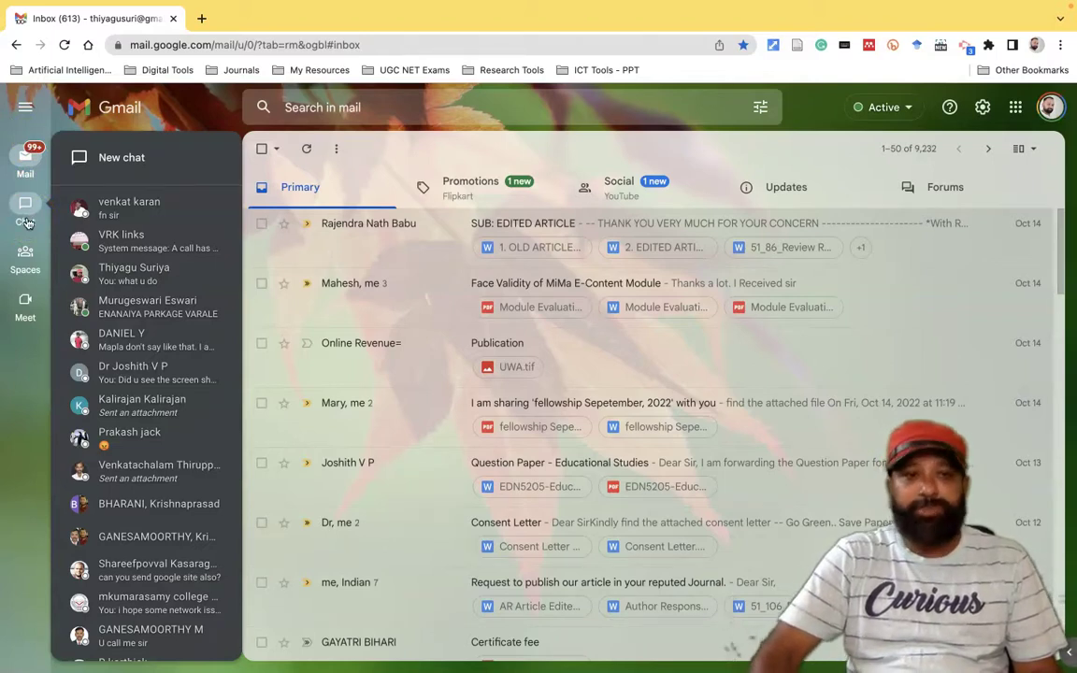
pyautogui.moveTo(29, 273)
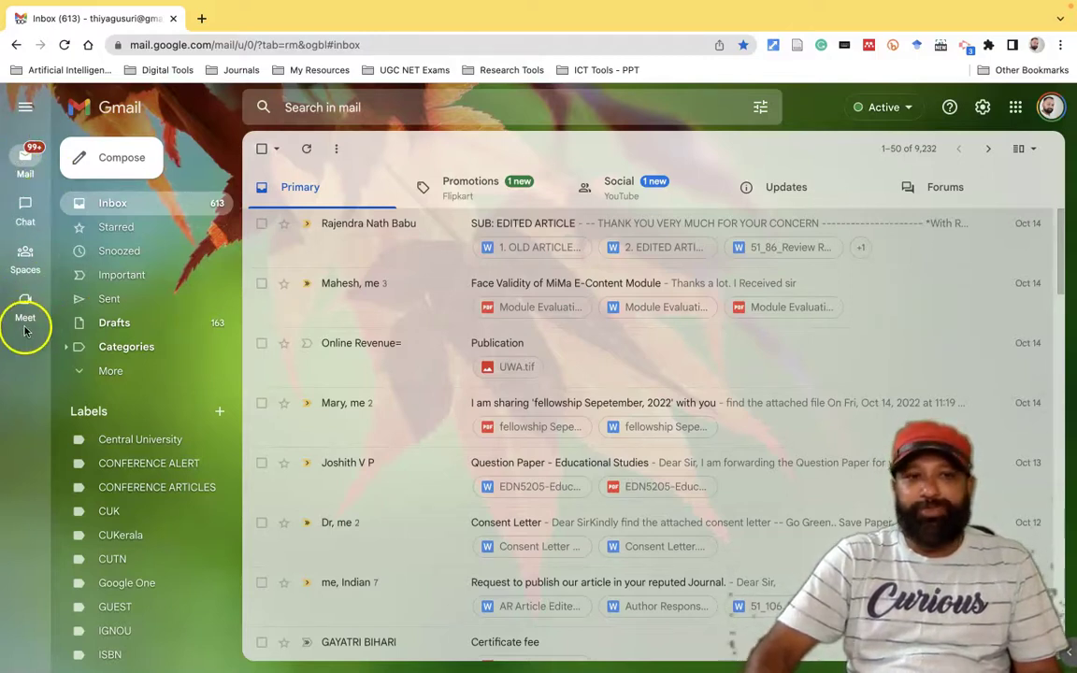
# Collapse, expand, then collapse the main menu so the inbox spans the window
pyautogui.click(27, 113)
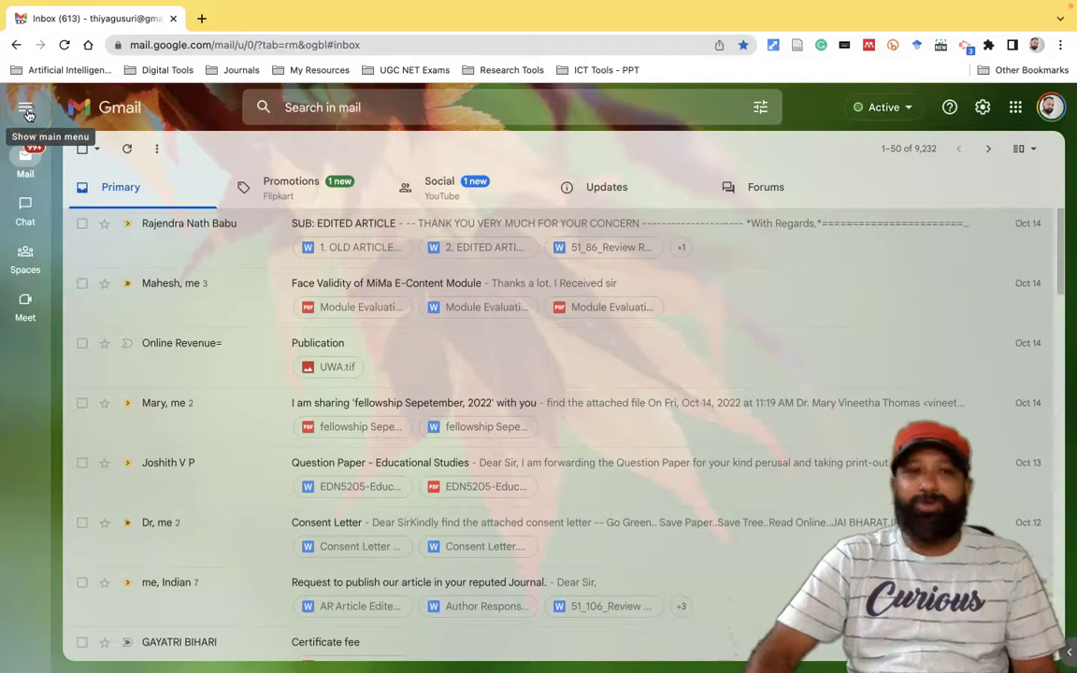
pyautogui.click(27, 113)
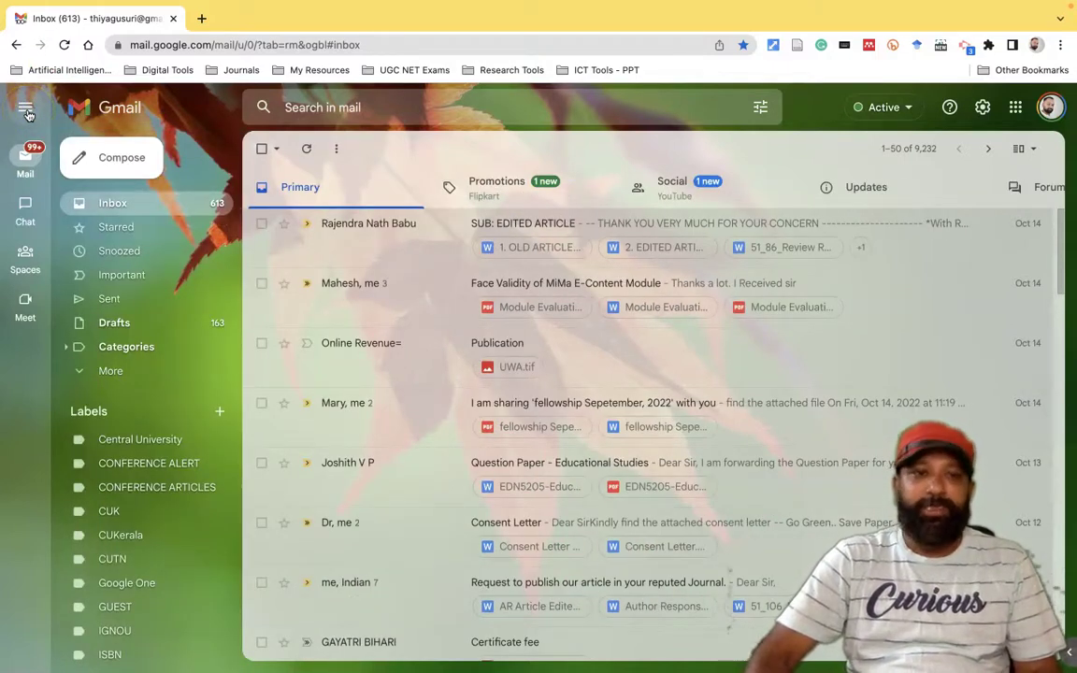
pyautogui.click(27, 112)
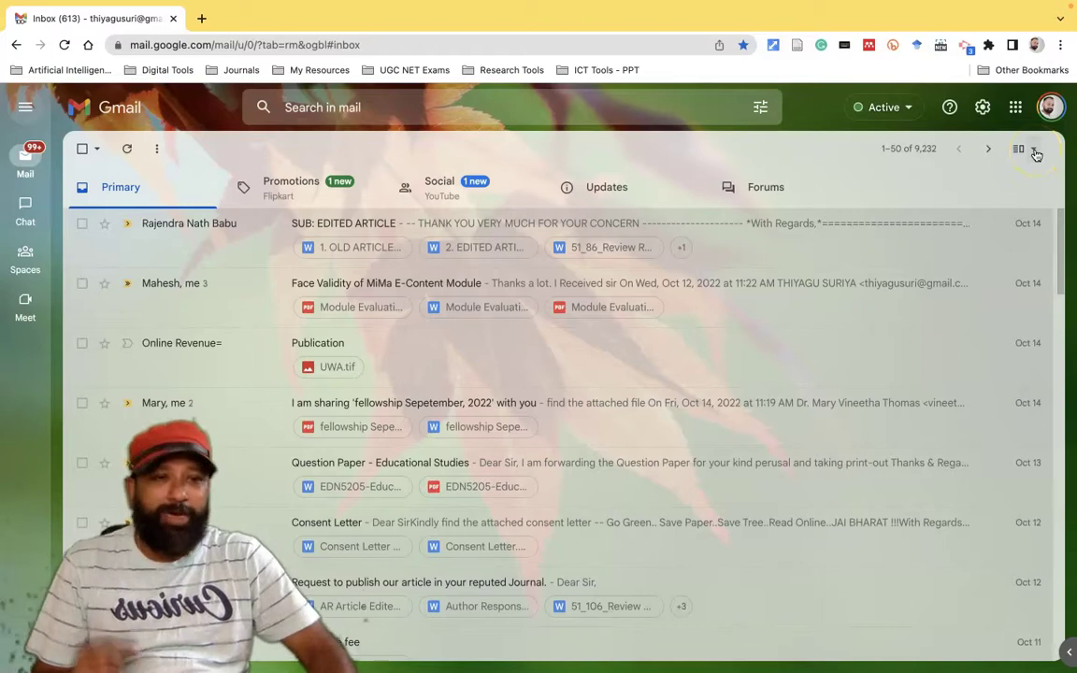
pyautogui.click(1035, 151)
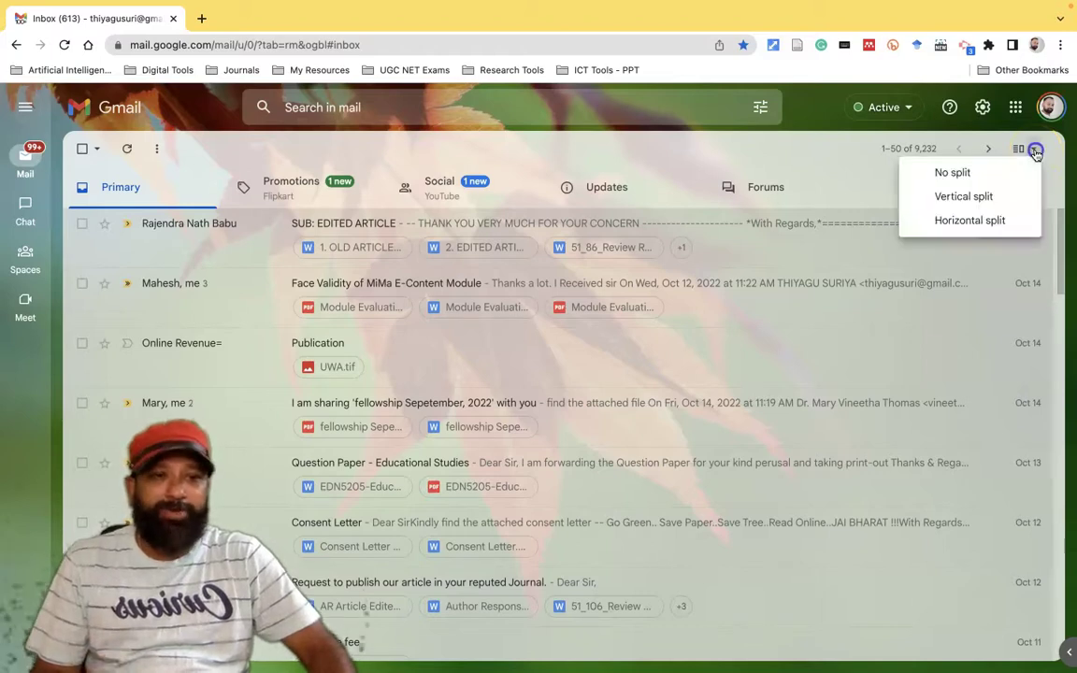
pyautogui.click(982, 172)
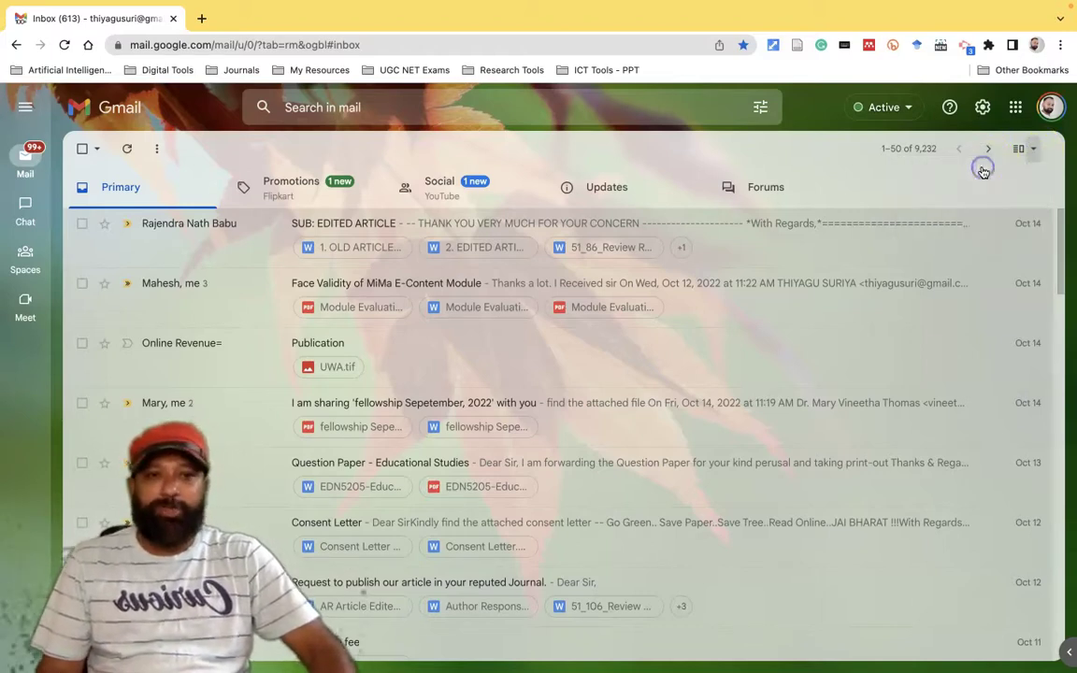
pyautogui.click(1033, 150)
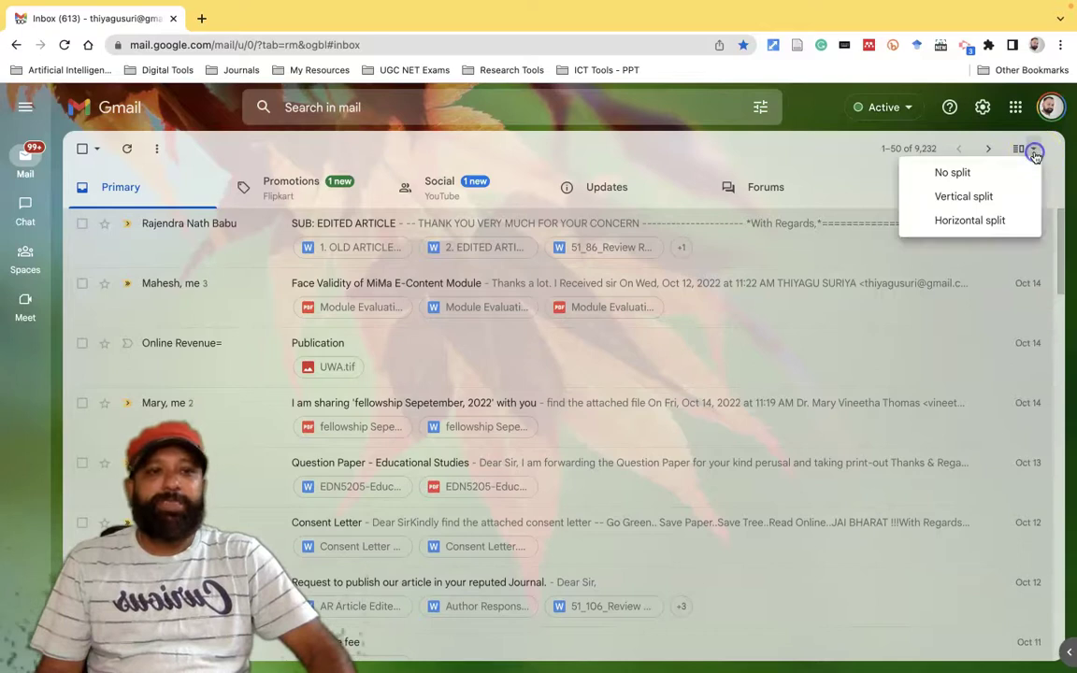
pyautogui.click(1011, 197)
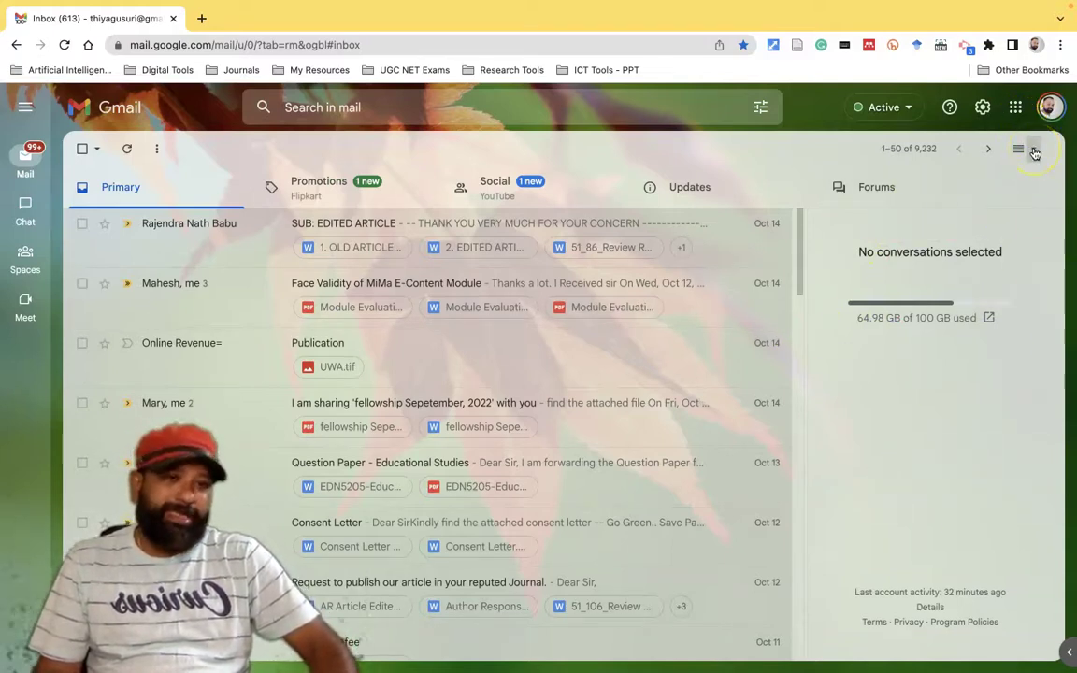
pyautogui.click(1034, 152)
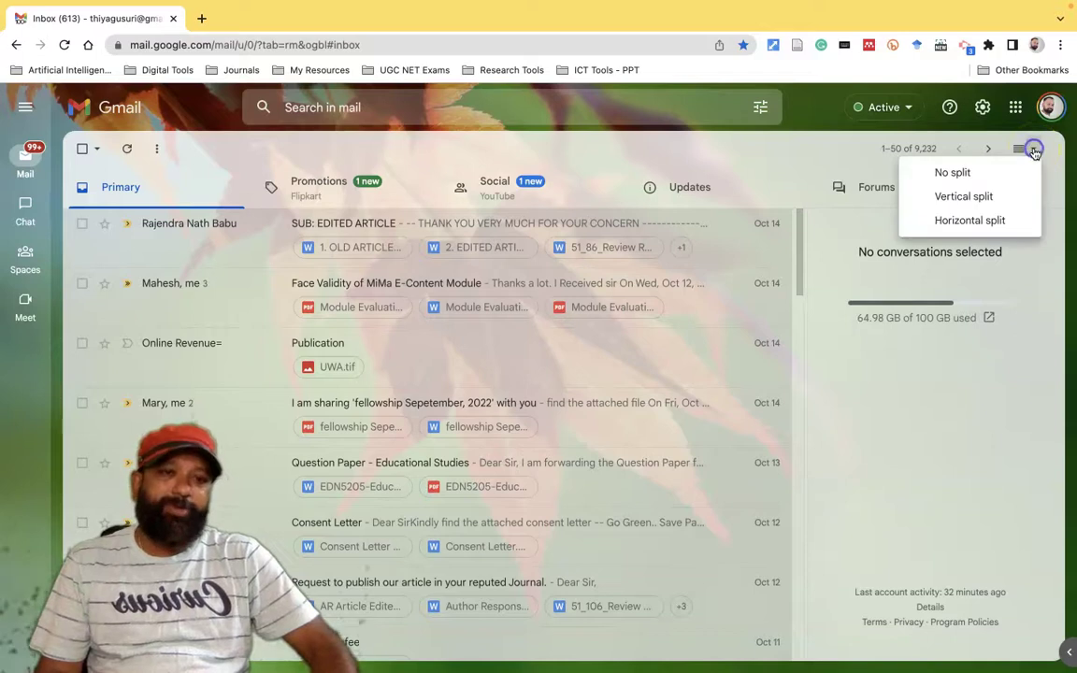
pyautogui.click(999, 222)
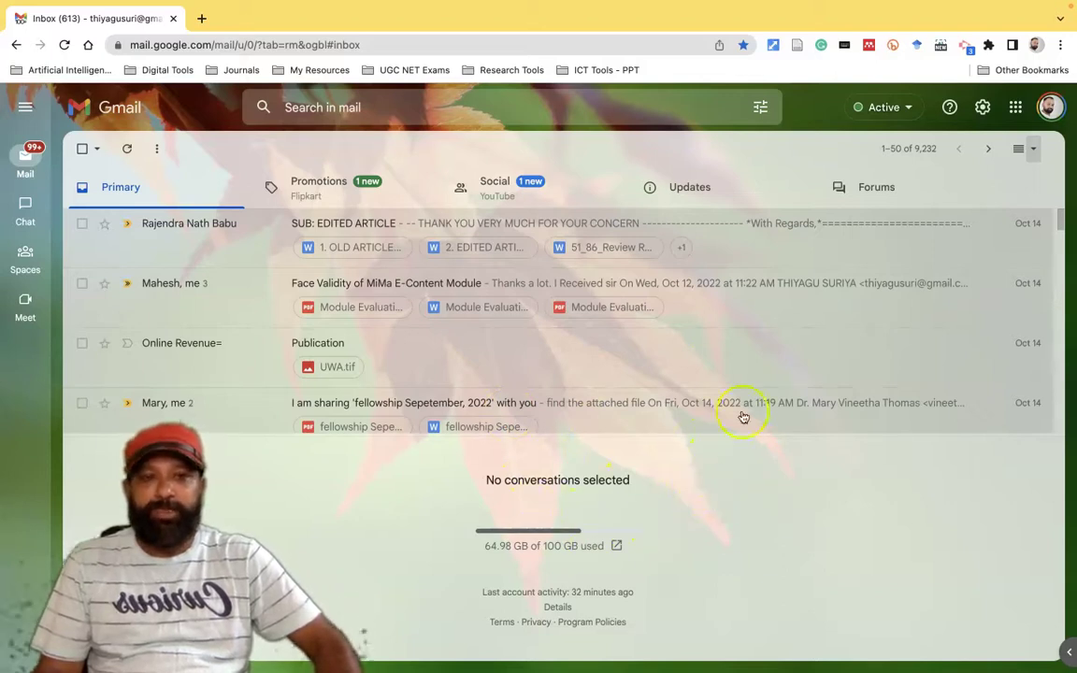
pyautogui.click(1037, 151)
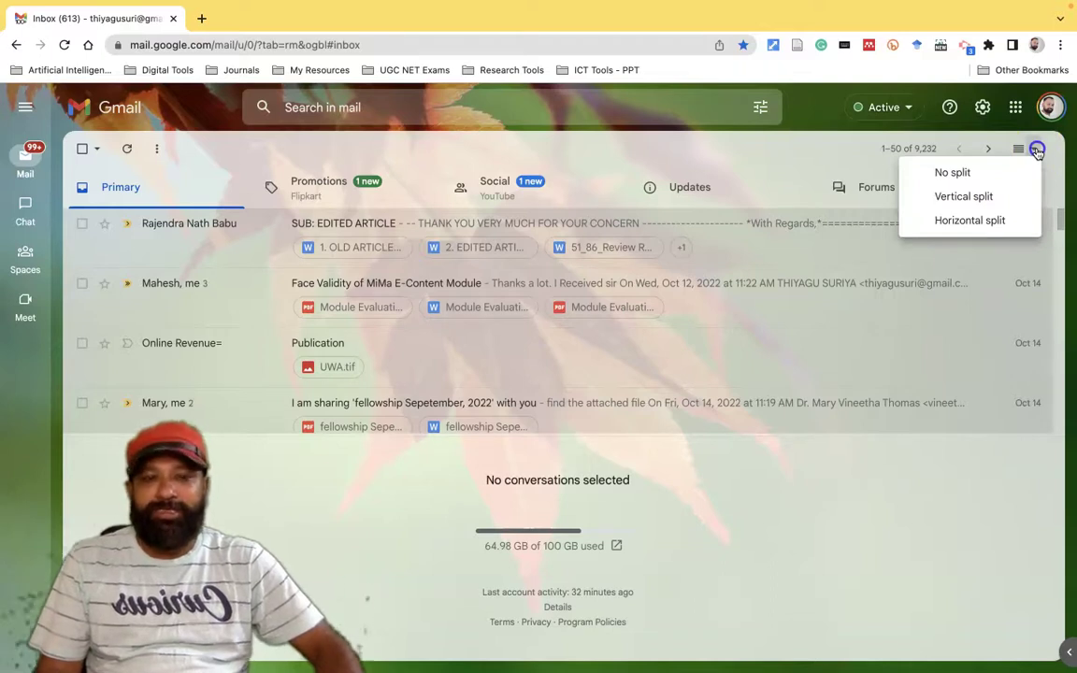
pyautogui.click(971, 171)
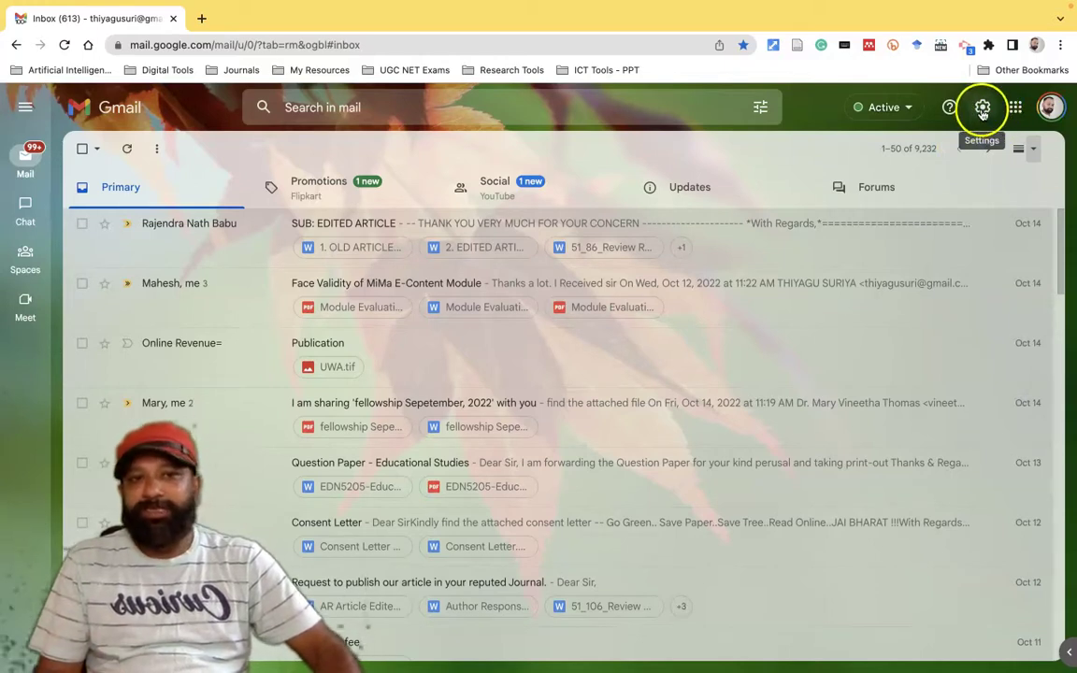
pyautogui.click(981, 110)
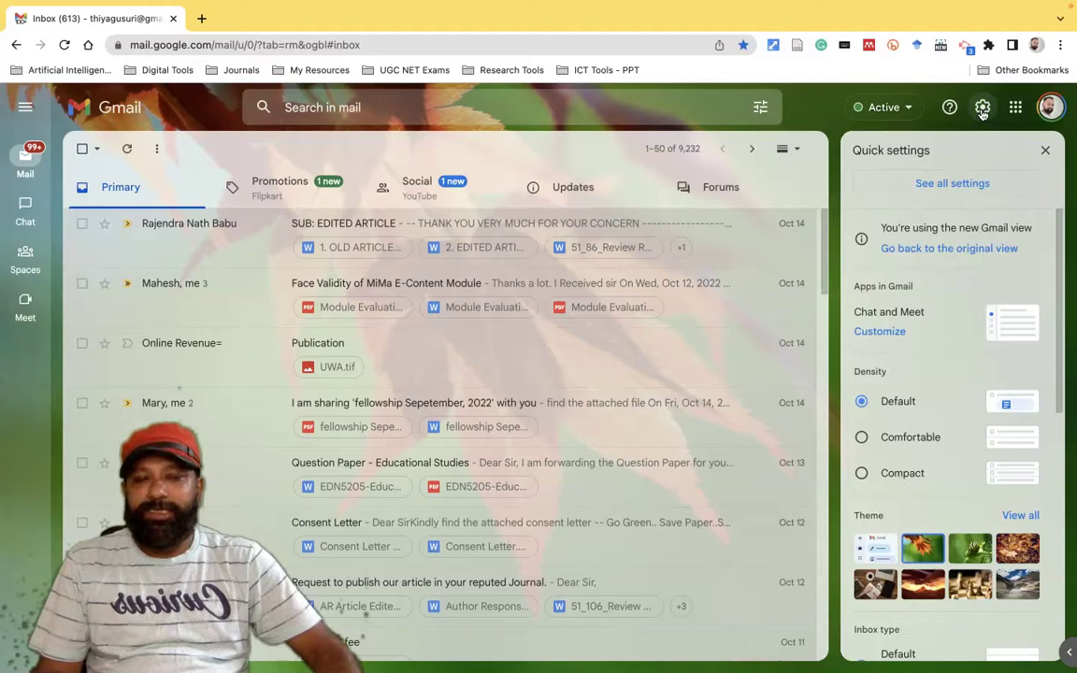
pyautogui.scroll(-1, 984, 294)
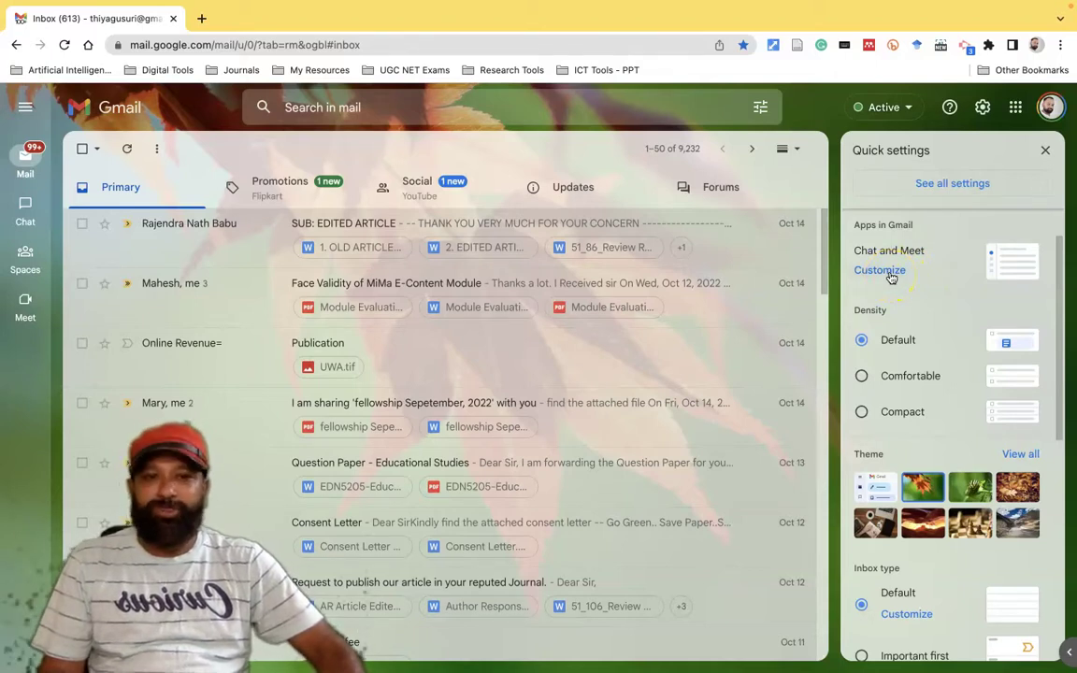
pyautogui.click(891, 277)
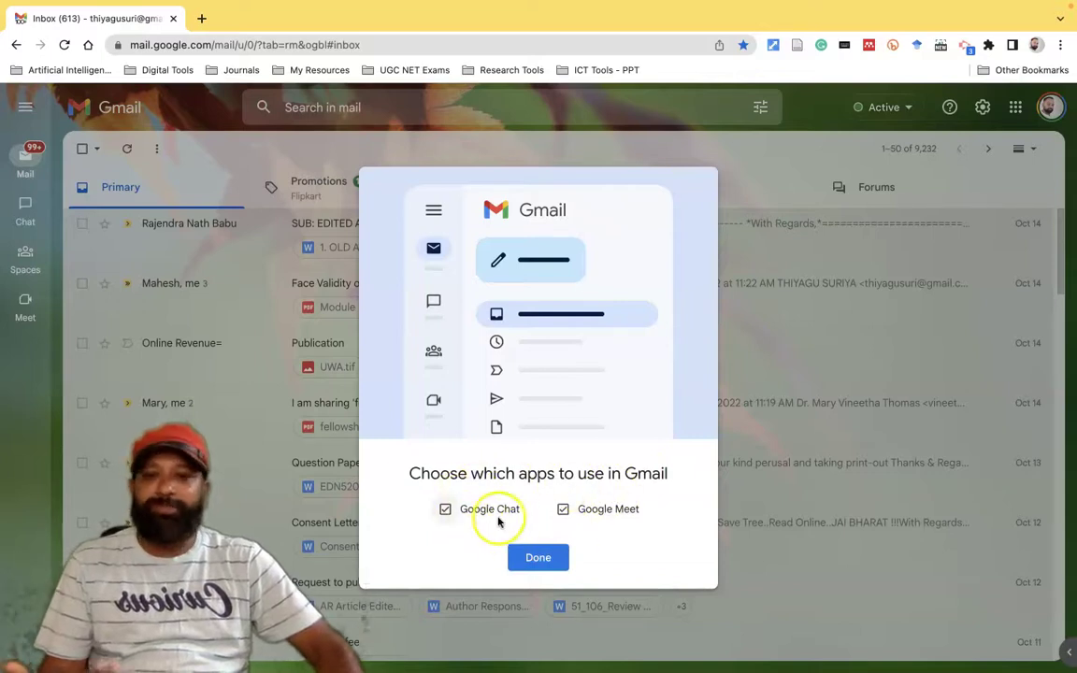
pyautogui.click(539, 559)
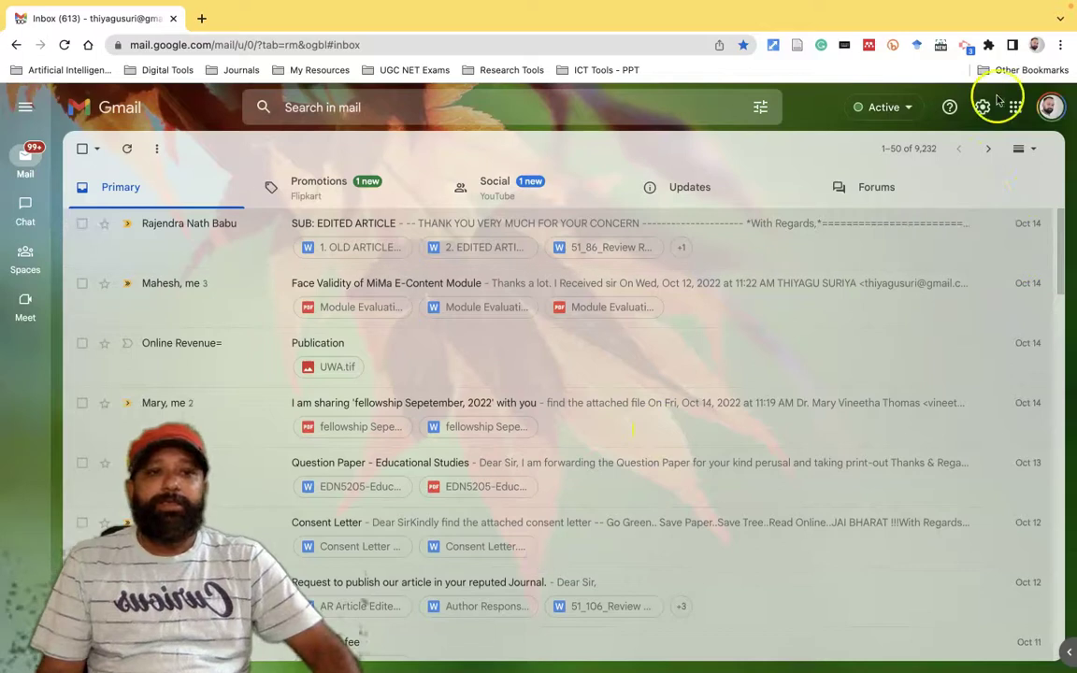
# Open quick settings and scroll past Density, Theme and Inbox type to the Reading pane options
pyautogui.click(984, 108)
pyautogui.scroll(-2, 958, 359)
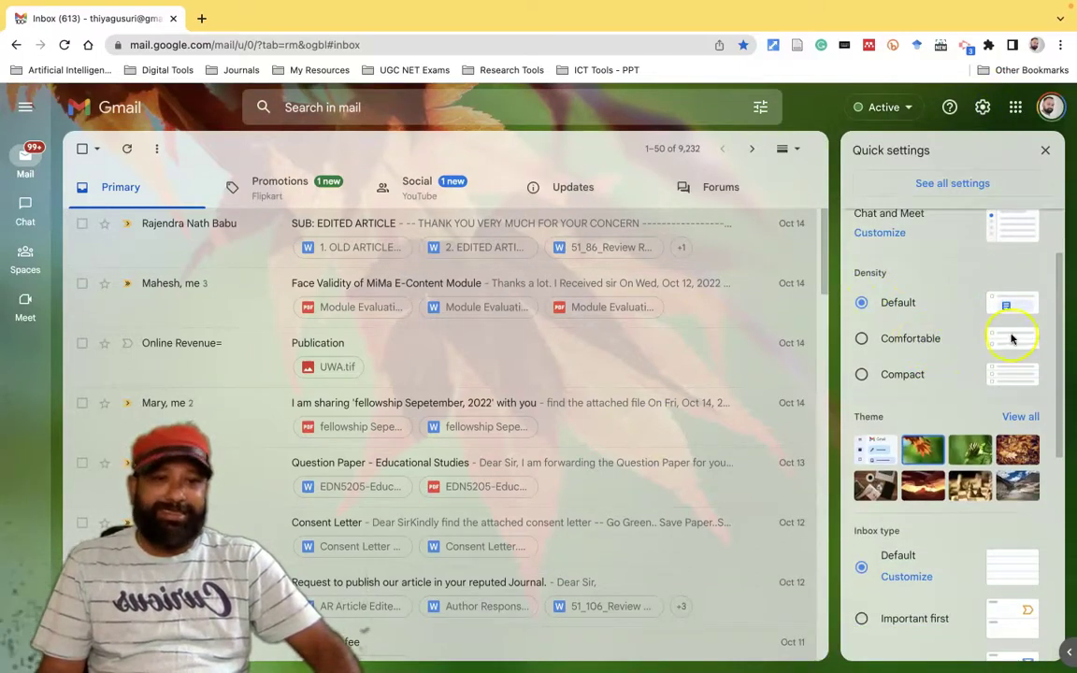
pyautogui.scroll(-1, 1010, 338)
pyautogui.scroll(-3, 923, 337)
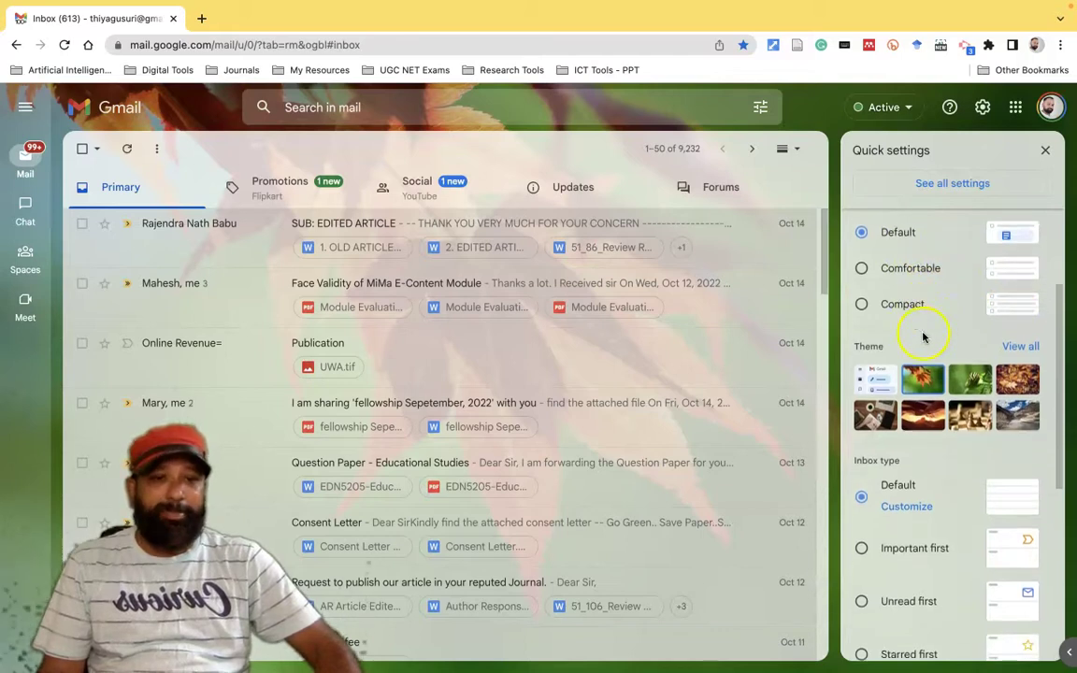
pyautogui.scroll(-2, 922, 341)
pyautogui.scroll(-1, 920, 341)
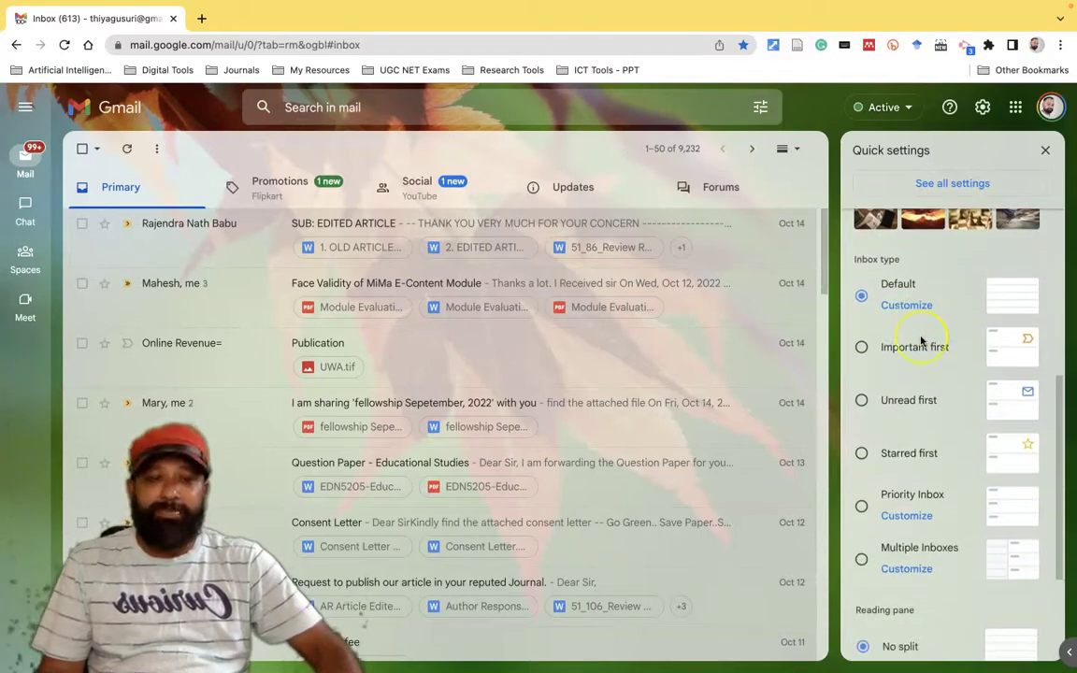
pyautogui.scroll(-1, 920, 341)
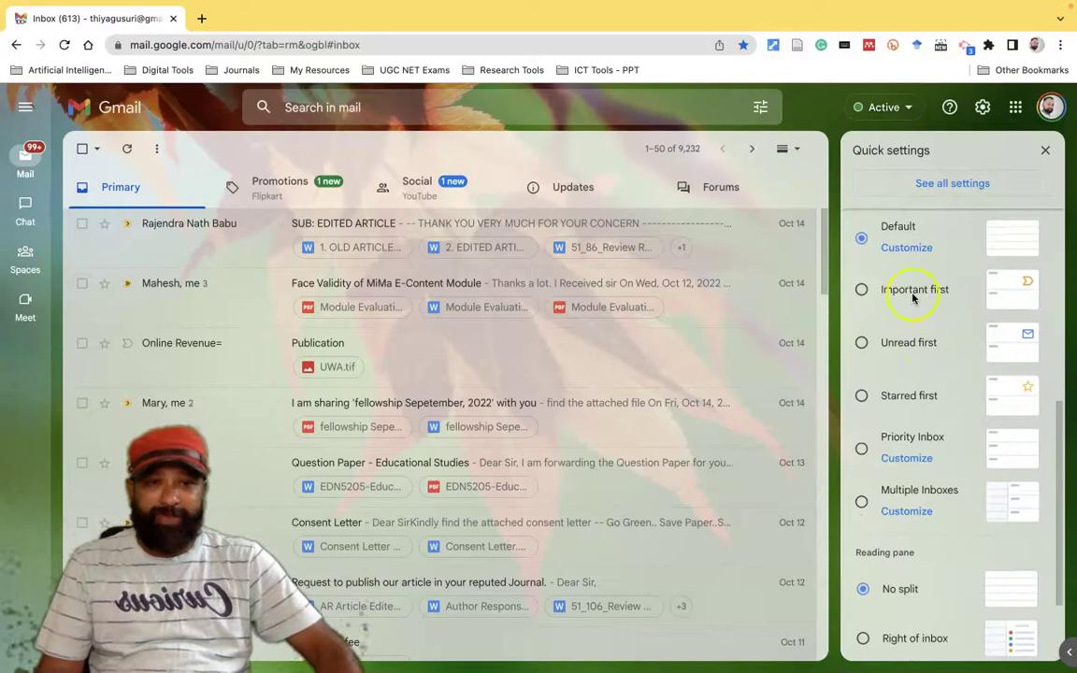
pyautogui.scroll(-1, 937, 326)
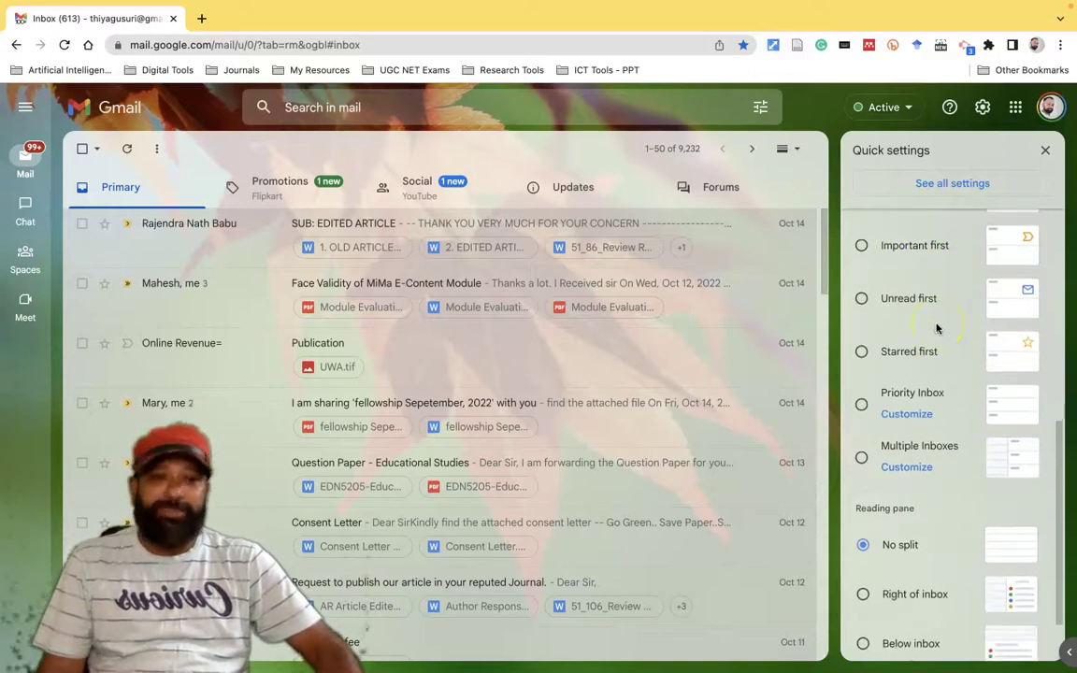
pyautogui.scroll(-1, 936, 328)
pyautogui.scroll(-1, 936, 327)
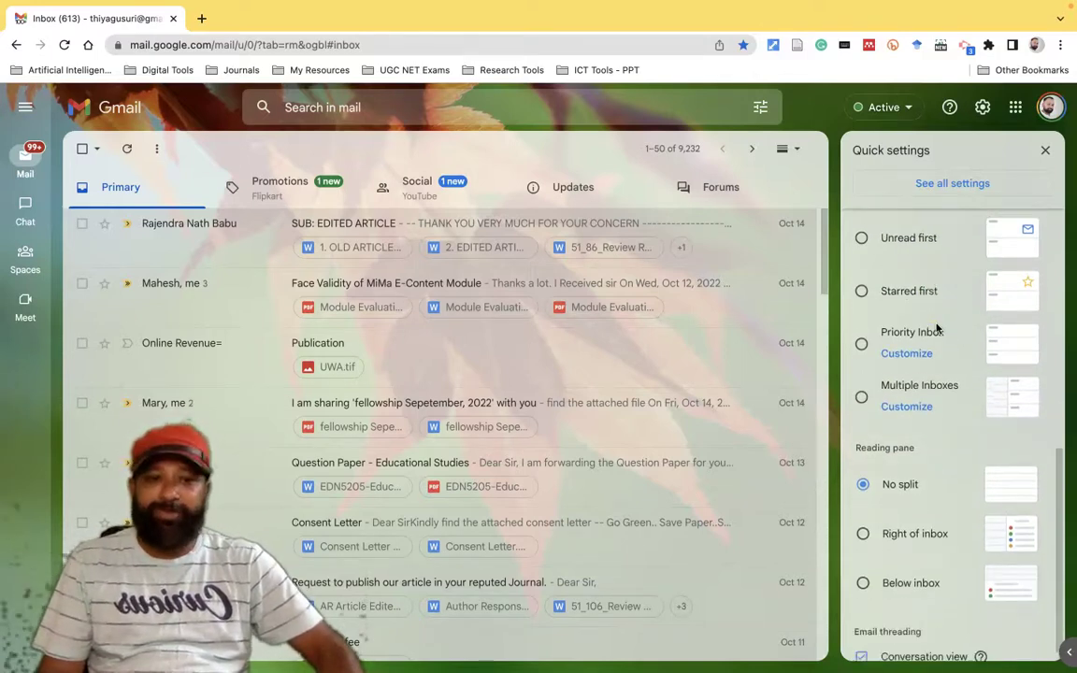
pyautogui.scroll(-1, 938, 346)
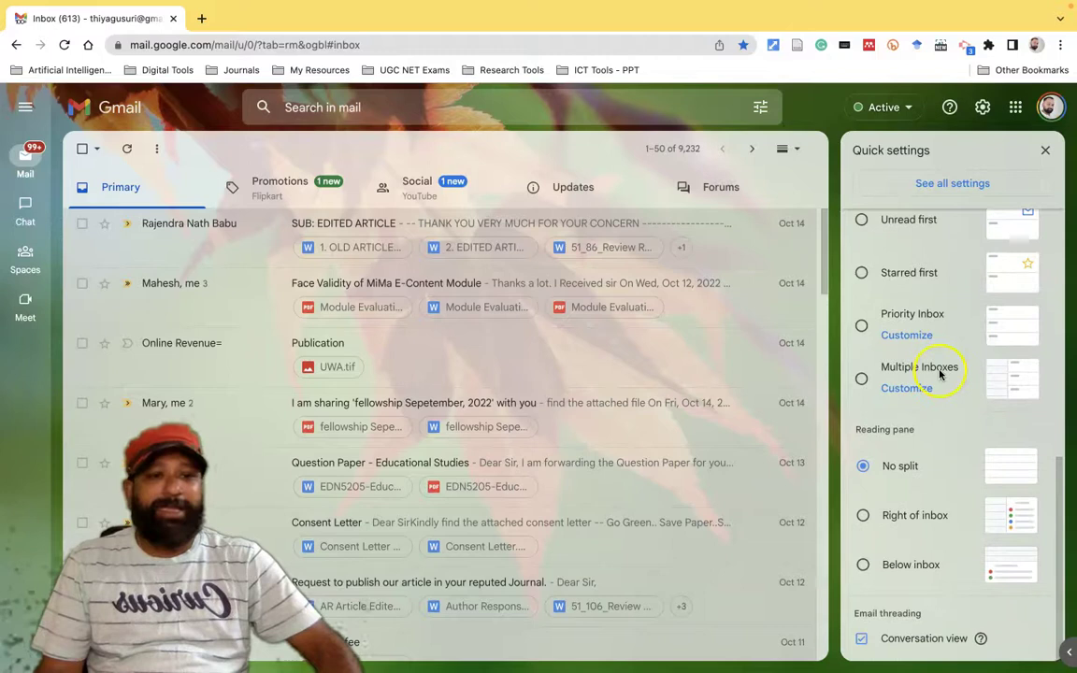
# Try Right of inbox and Below inbox reading panes, then close quick settings and choose No split
pyautogui.click(918, 520)
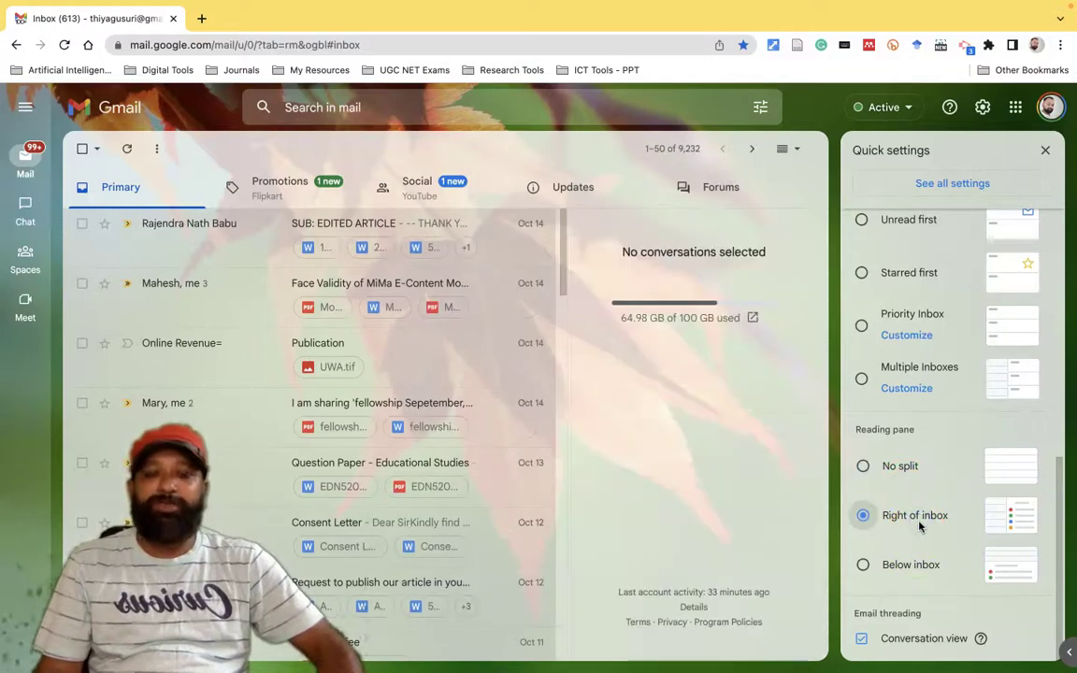
pyautogui.click(910, 565)
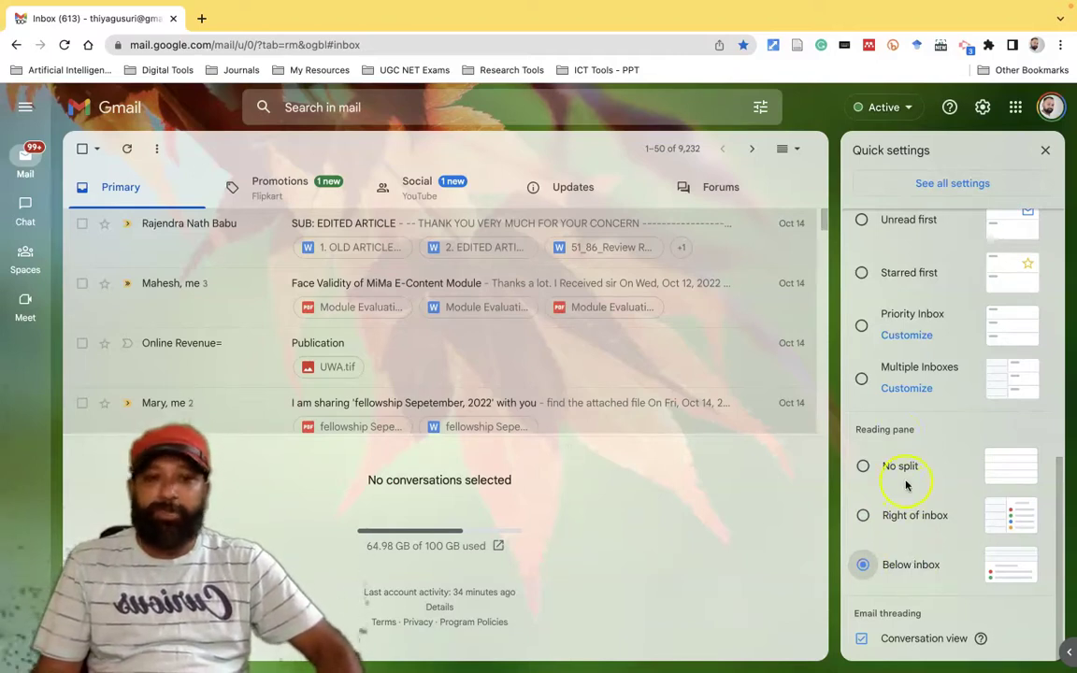
pyautogui.click(1045, 150)
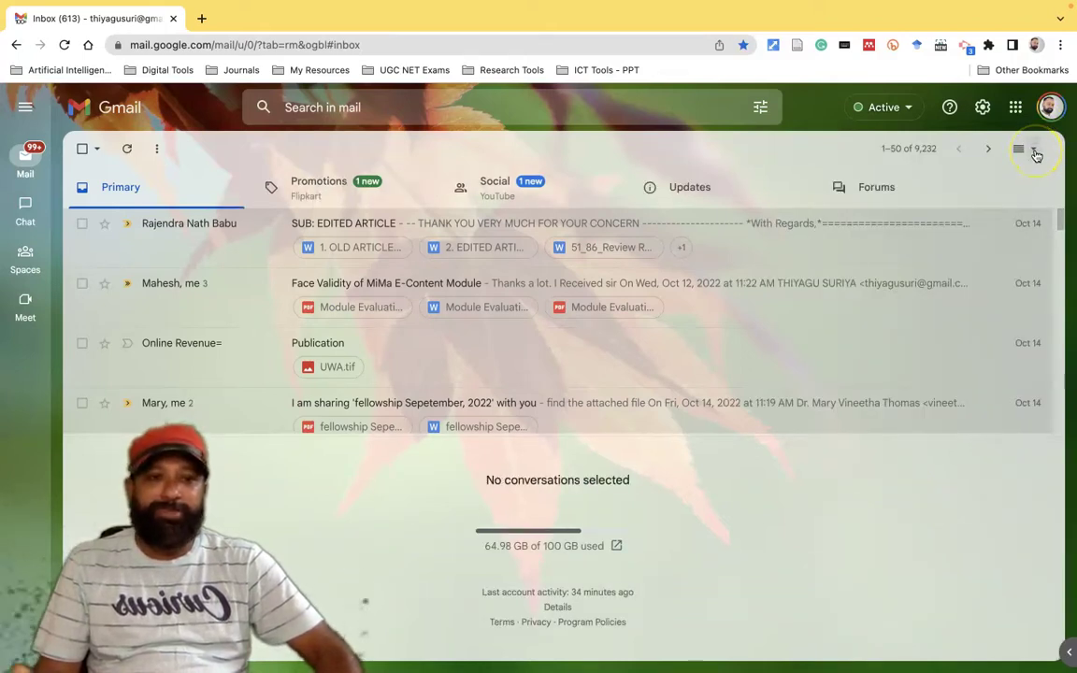
pyautogui.click(1033, 151)
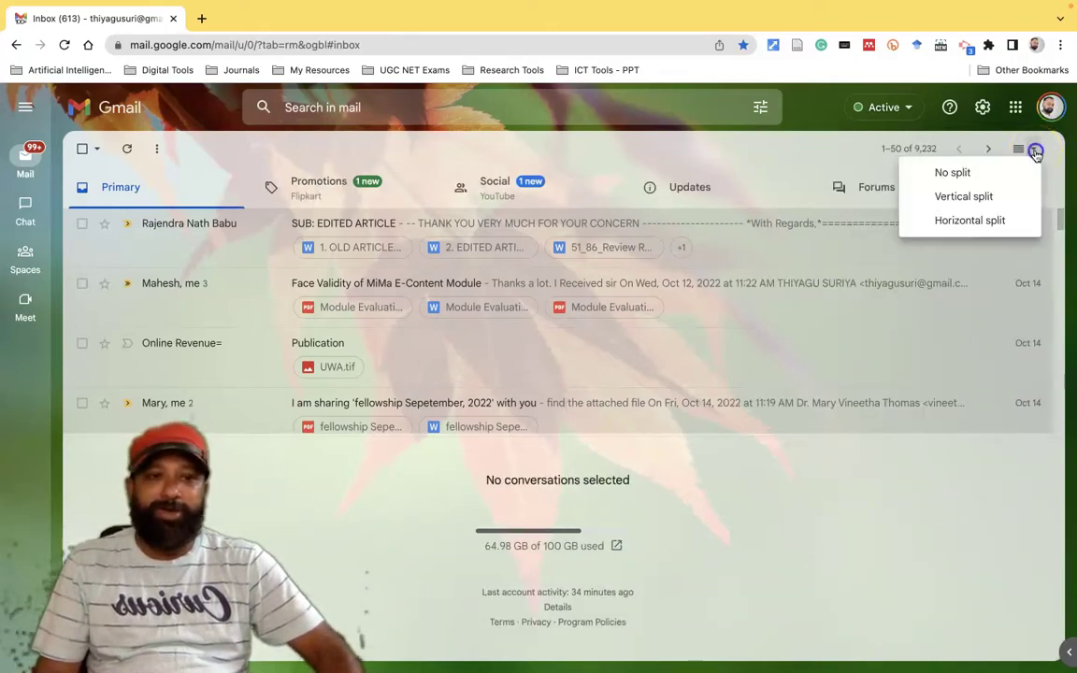
pyautogui.click(967, 175)
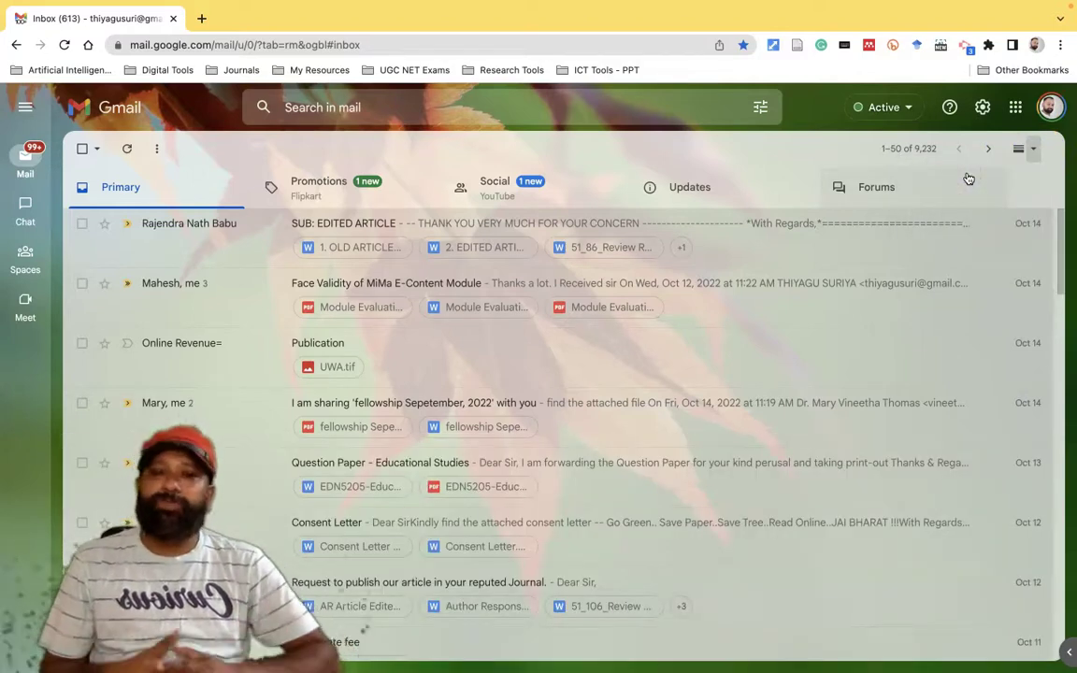